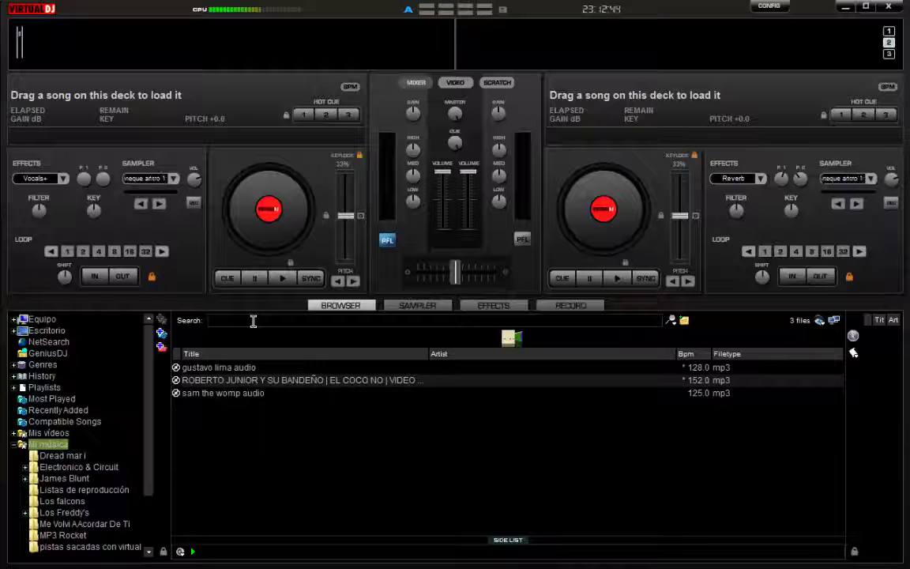
Search the music library for "gustavo"
{"action": "left_click", "coordinate": [253, 320]}
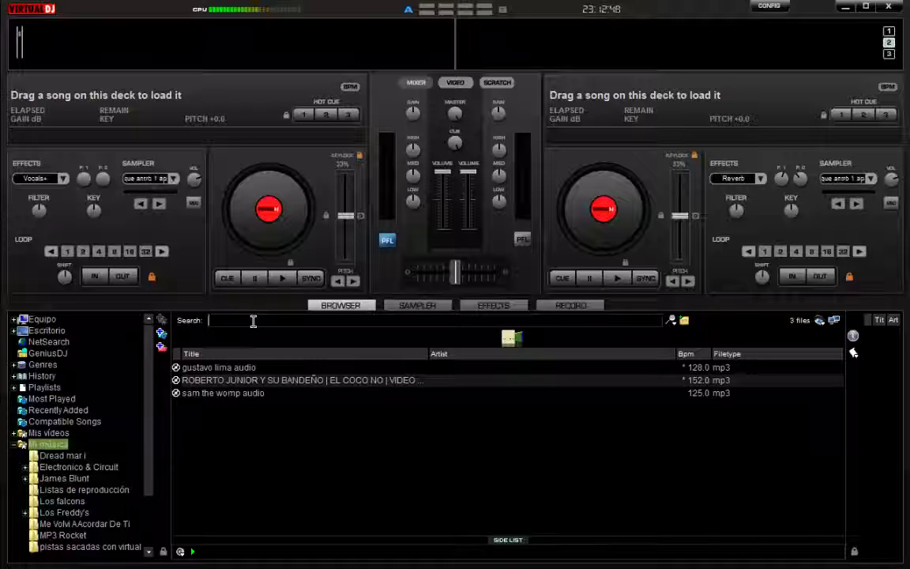
{"action": "type", "text": "g"}
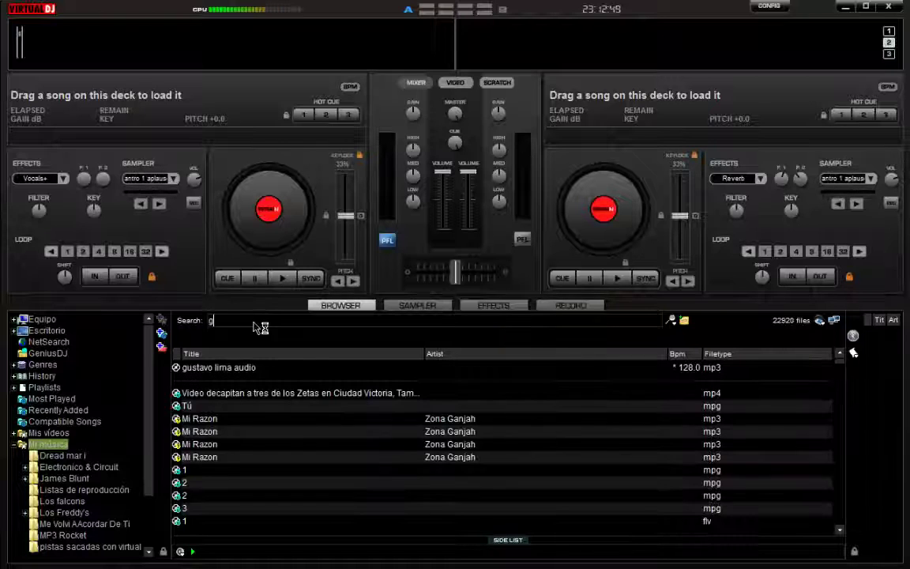
{"action": "type", "text": "utavo"}
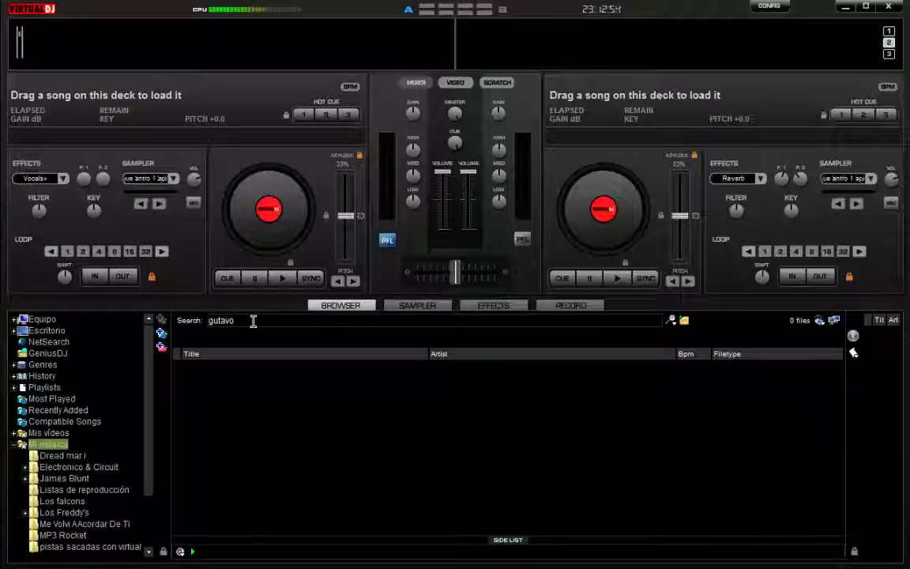
{"action": "key", "text": "BackSpace"}
{"action": "key", "text": "BackSpace"}
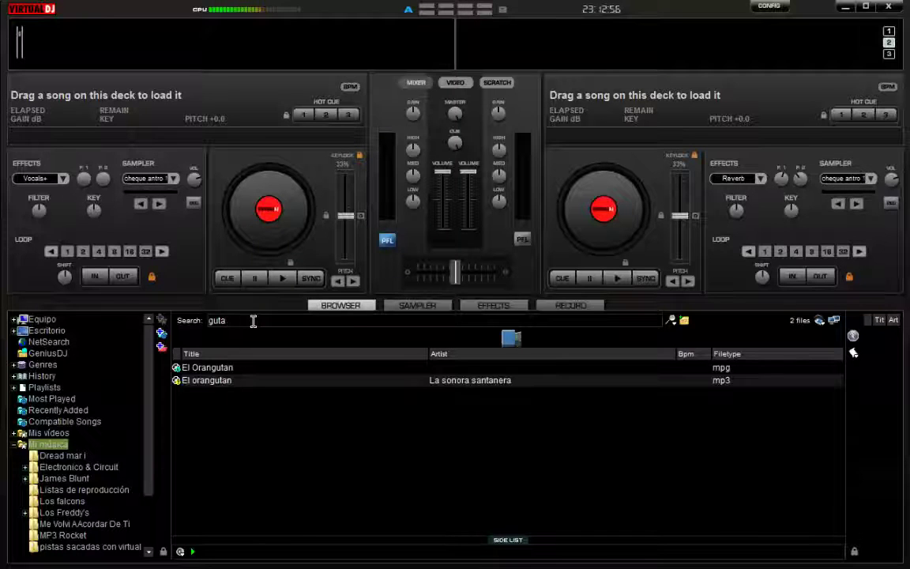
{"action": "key", "text": "BackSpace"}
{"action": "key", "text": "BackSpace"}
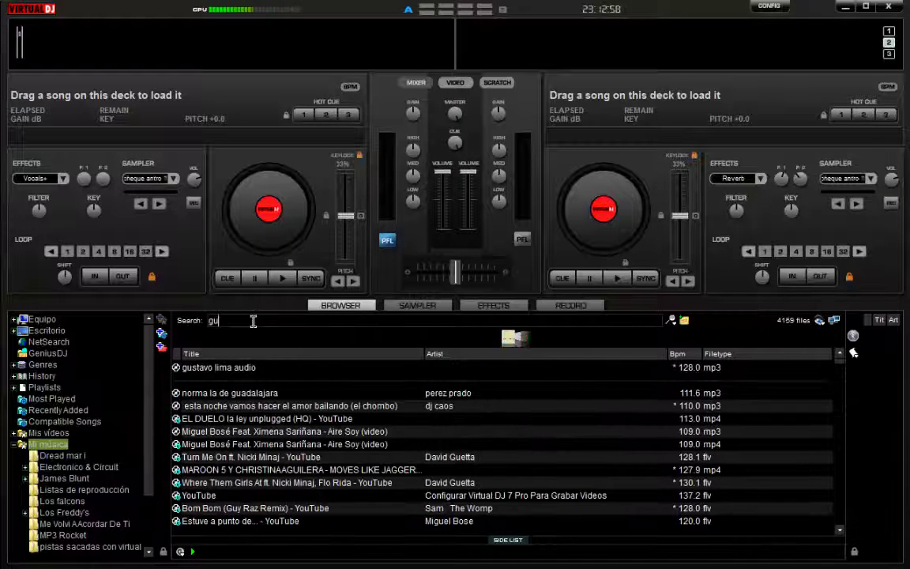
{"action": "type", "text": "sta"}
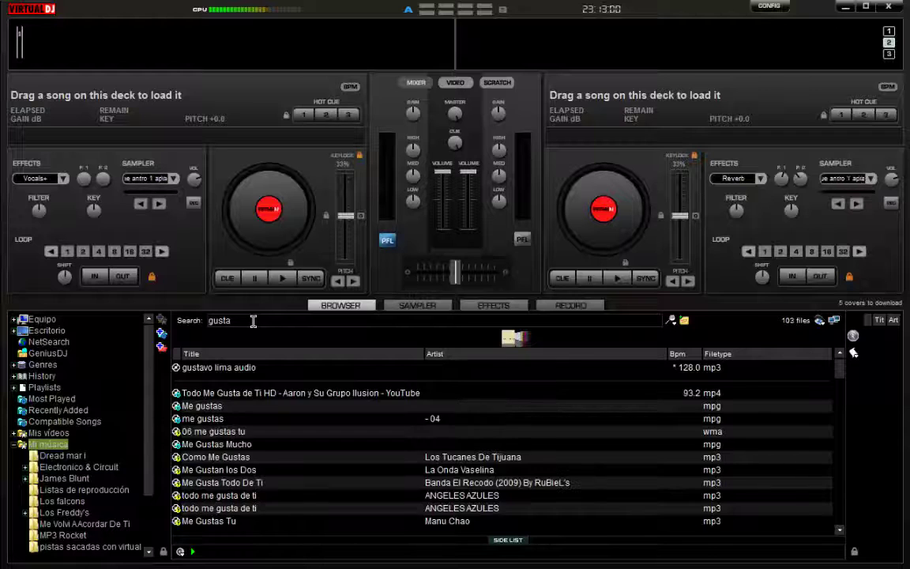
{"action": "type", "text": "vo"}
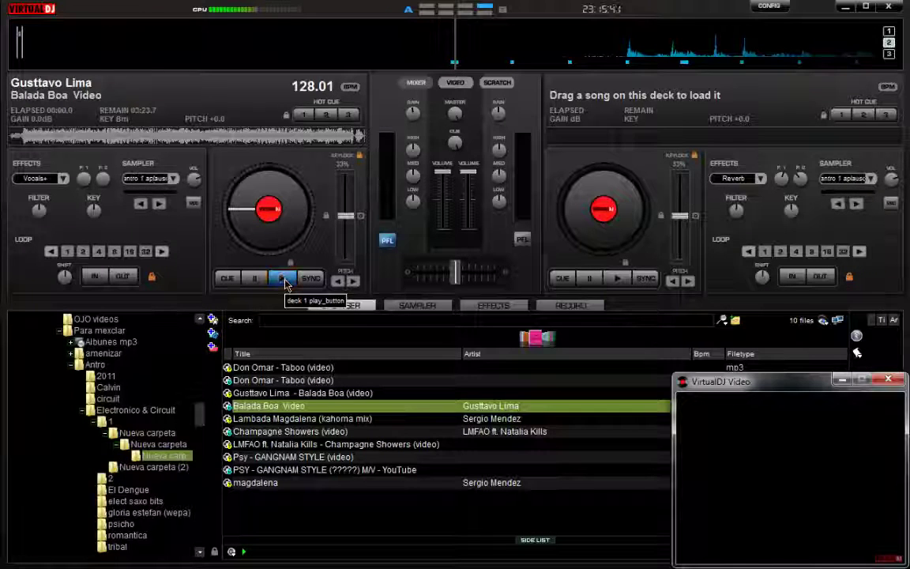
Start playing the Balada Boa video on deck 1 and lower that deck's volume to a little over half
{"action": "left_click", "coordinate": [283, 279]}
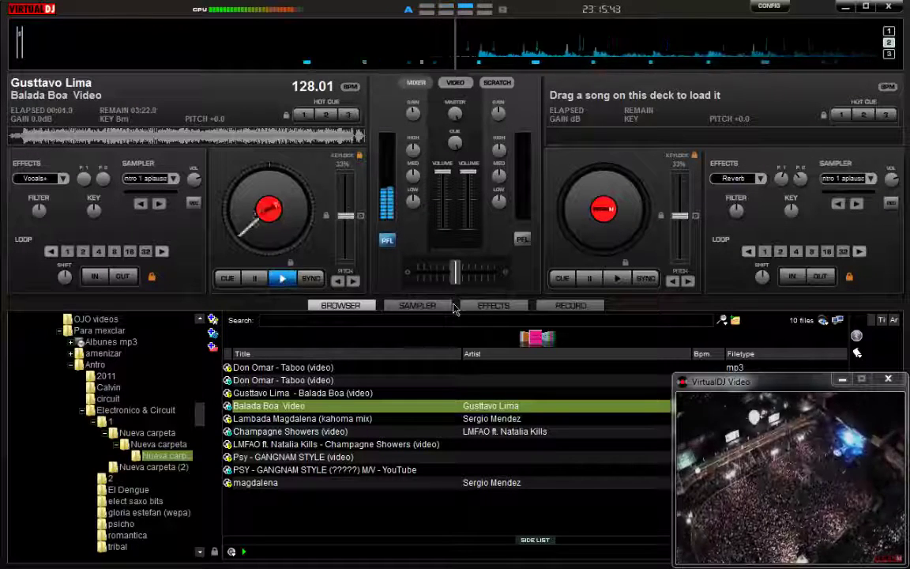
{"action": "left_click_drag", "start_coordinate": [443, 171], "coordinate": [446, 205]}
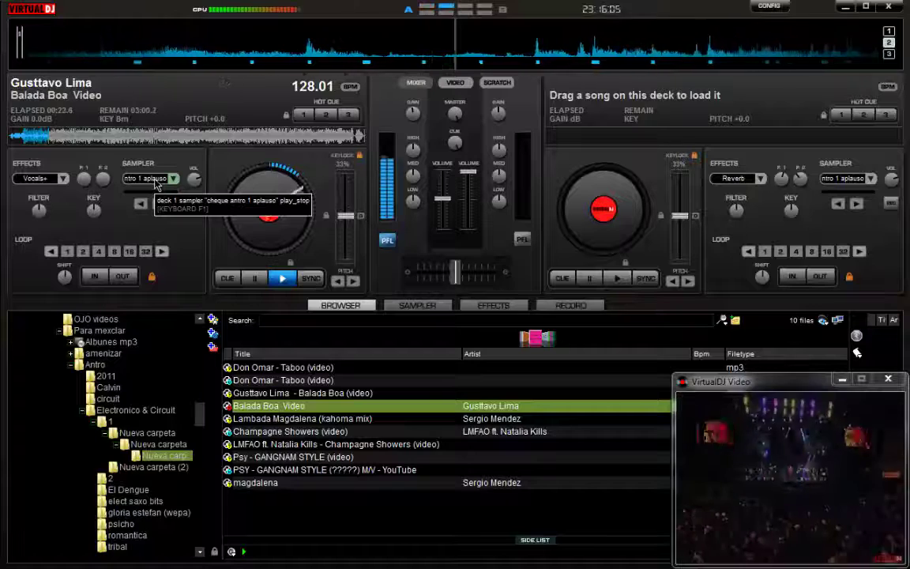
Start the "cheque antro 1 aplauso" sample on deck 1 and play the "cheque cumbia 1" sample on deck 2
{"action": "left_click", "coordinate": [156, 182]}
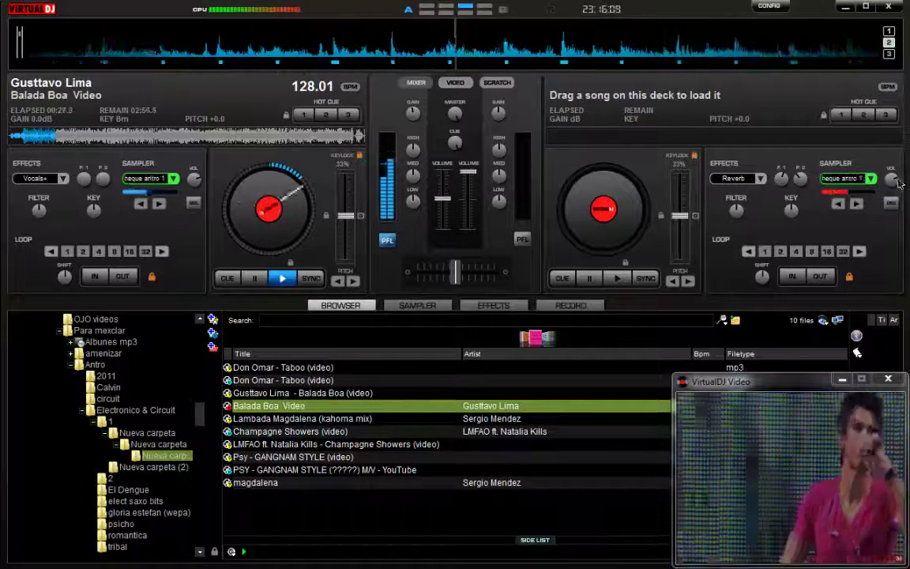
{"action": "left_click", "coordinate": [870, 179]}
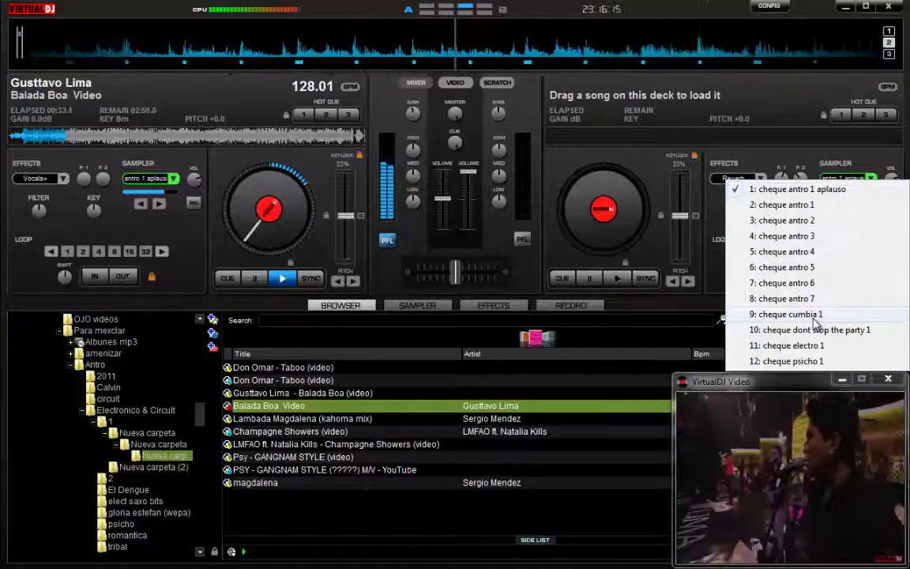
{"action": "left_click", "coordinate": [814, 317]}
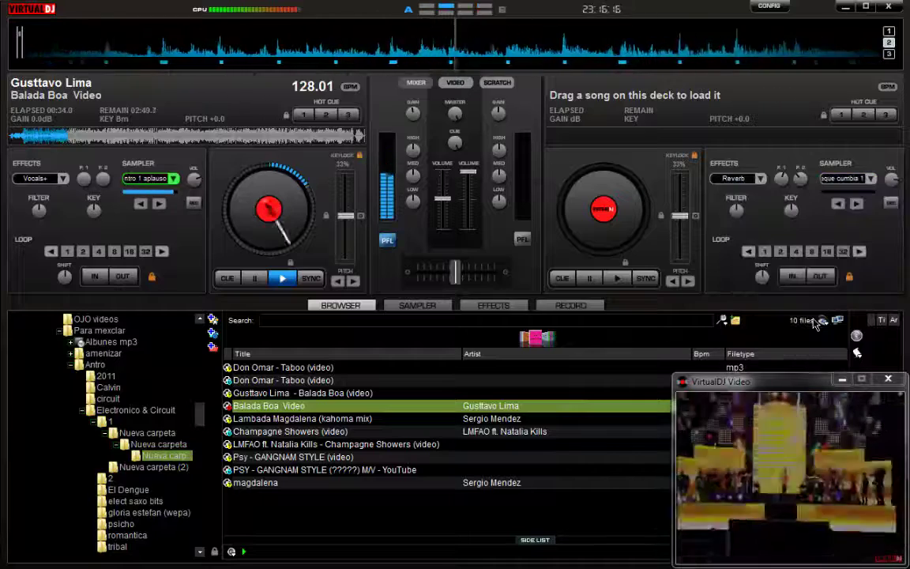
{"action": "left_click", "coordinate": [848, 180]}
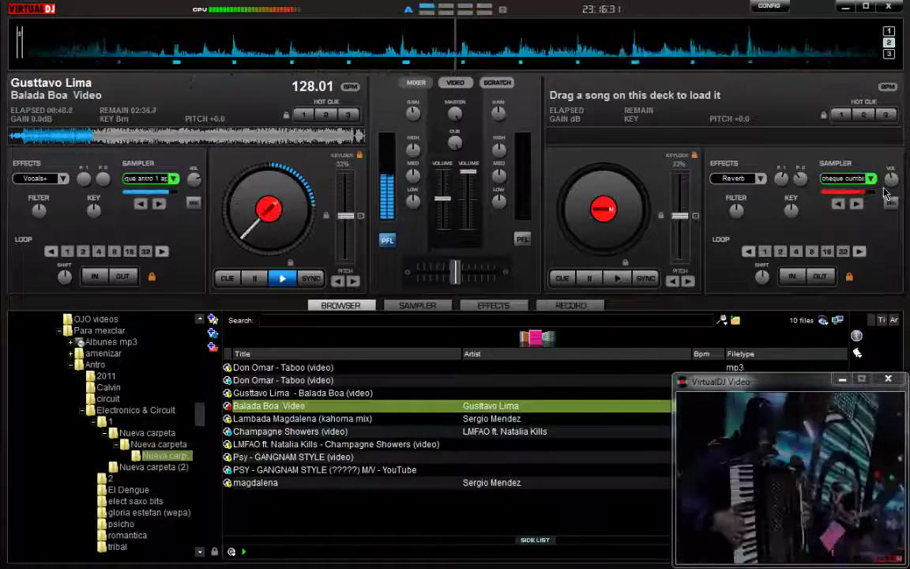
Loop deck 1 with the 2-beat loop, release it, and touch up the deck's volume level
{"action": "left_click", "coordinate": [84, 252]}
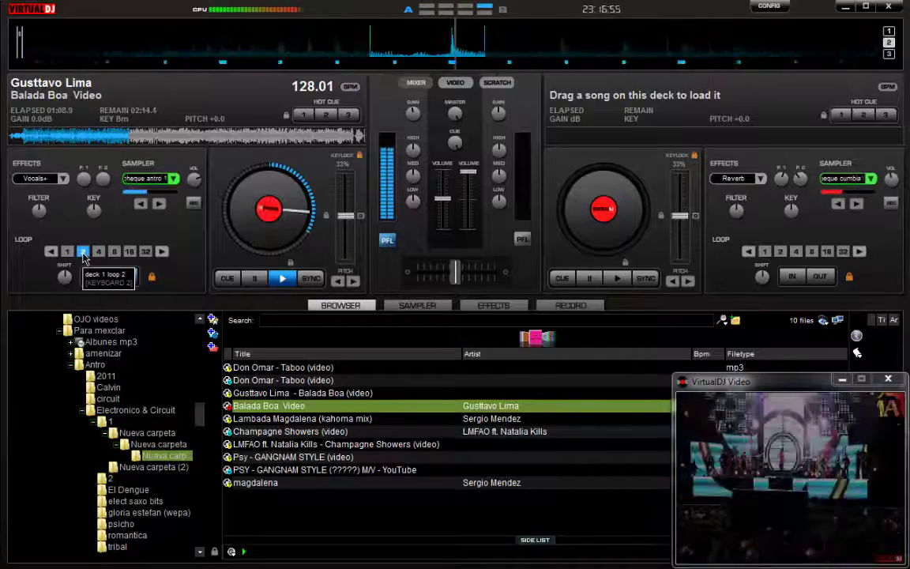
{"action": "left_click", "coordinate": [83, 251]}
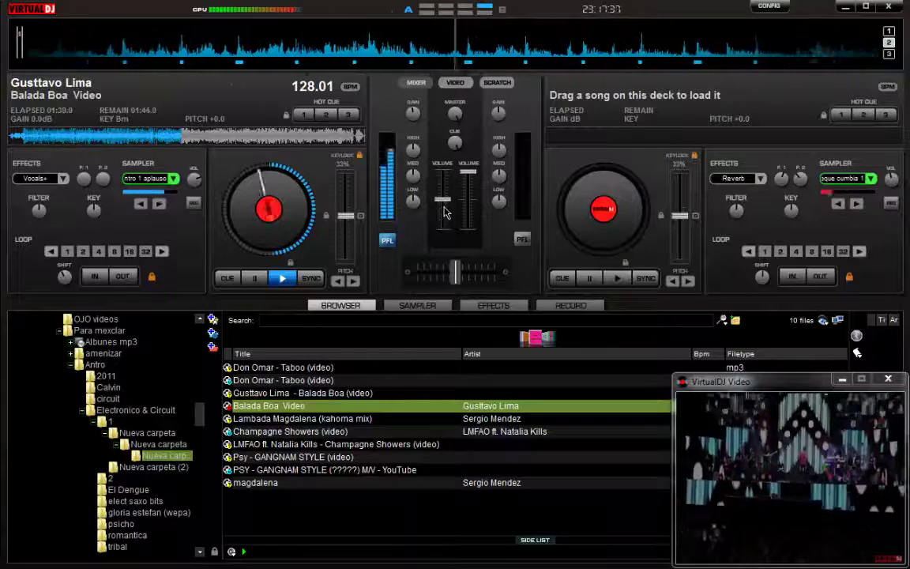
{"action": "mouse_move", "coordinate": [444, 212]}
{"action": "left_mouse_down"}
{"action": "mouse_move", "coordinate": [448, 224]}
{"action": "mouse_move", "coordinate": [446, 205]}
{"action": "left_mouse_up"}
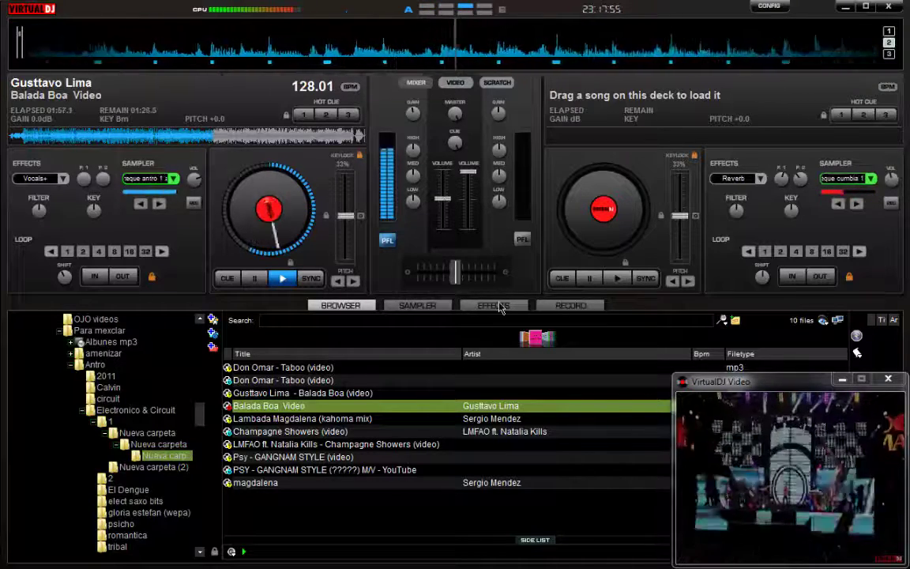
Toggle the Vocals+ sound effect on and off on deck 1 while the song plays
{"action": "left_click", "coordinate": [493, 306]}
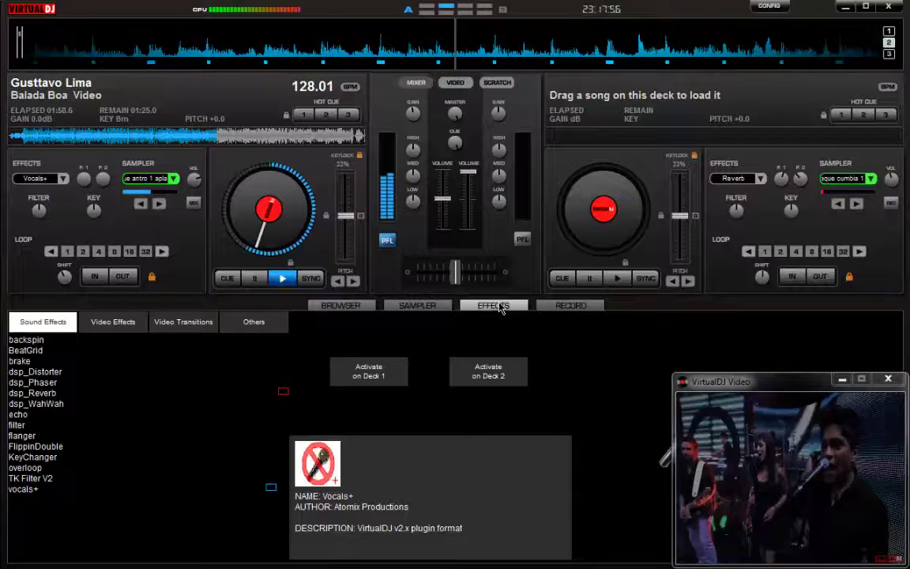
{"action": "left_click", "coordinate": [395, 382]}
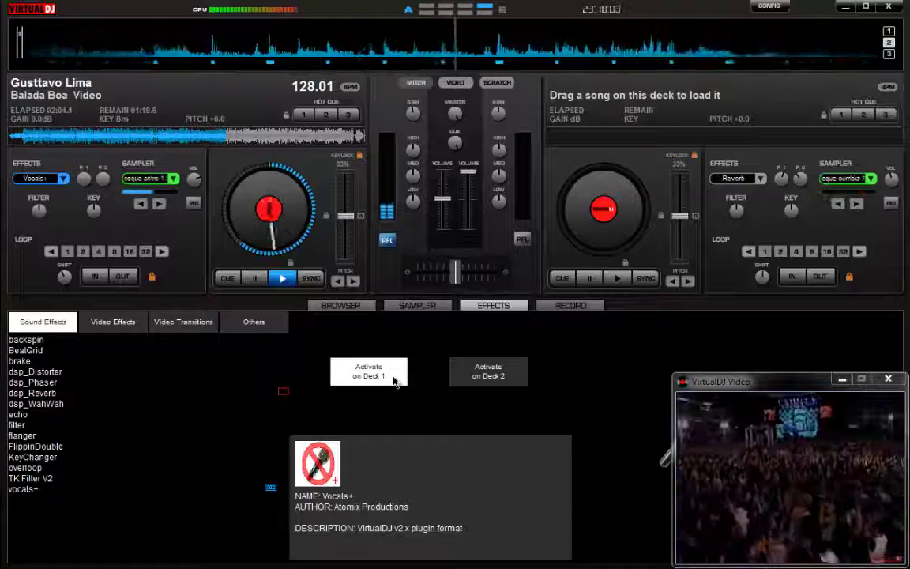
{"action": "left_click", "coordinate": [395, 381]}
{"action": "left_click", "coordinate": [395, 382]}
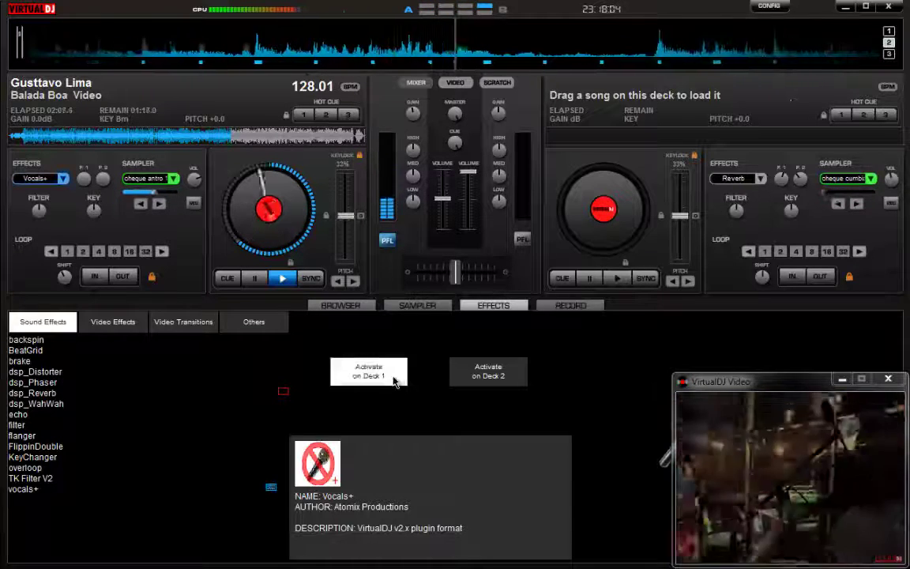
{"action": "left_click", "coordinate": [395, 382]}
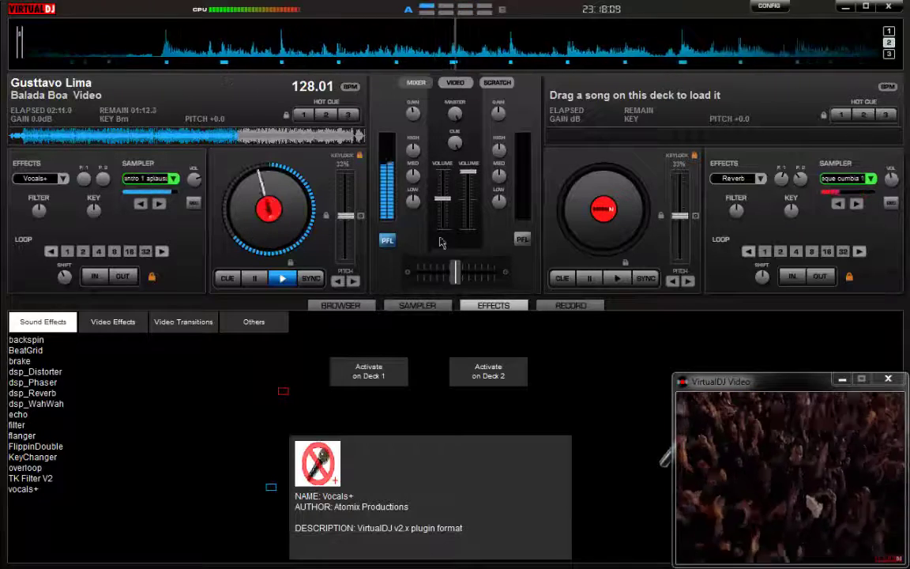
Show the sampler slots and turn the "cheque antro 1 aplauso" sample's volume down to zero
{"action": "left_click", "coordinate": [413, 305]}
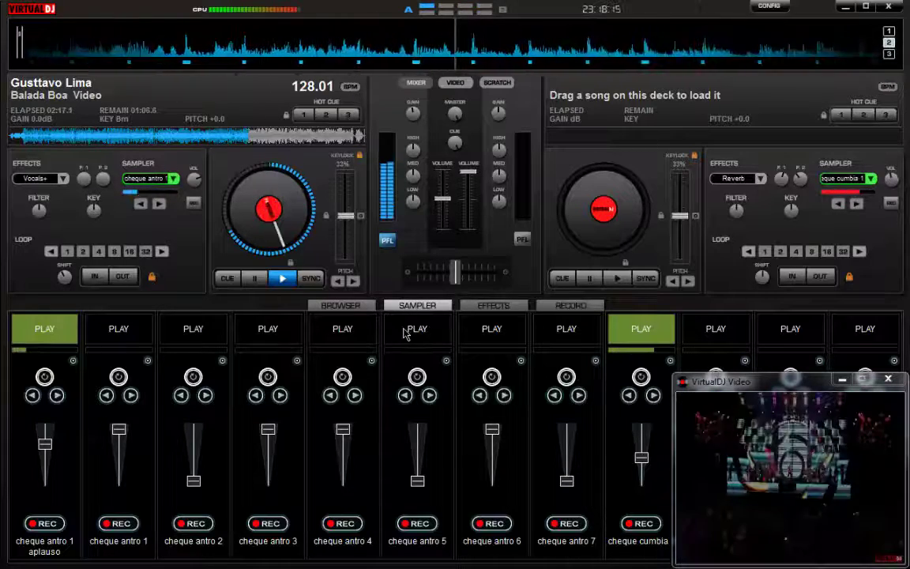
{"action": "left_click", "coordinate": [406, 330]}
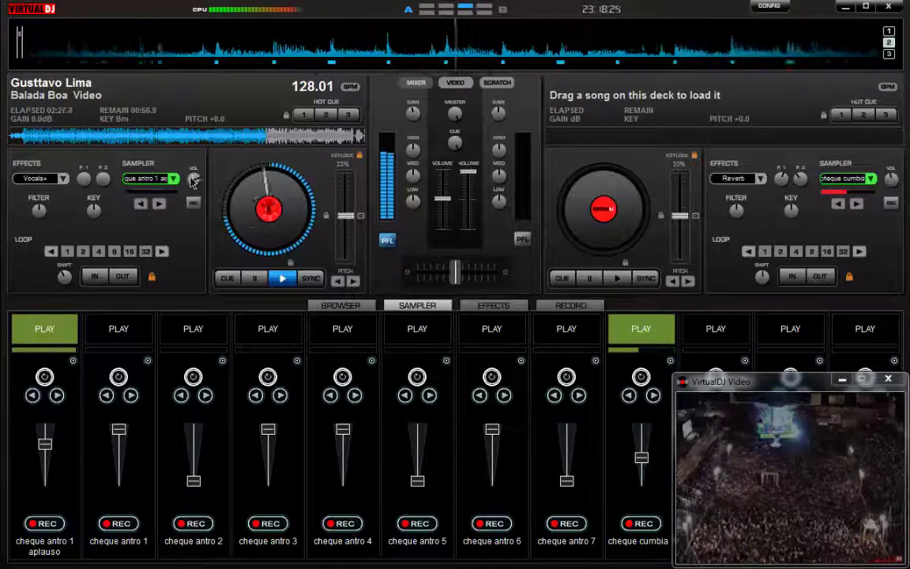
{"action": "left_click_drag", "start_coordinate": [196, 182], "coordinate": [190, 231]}
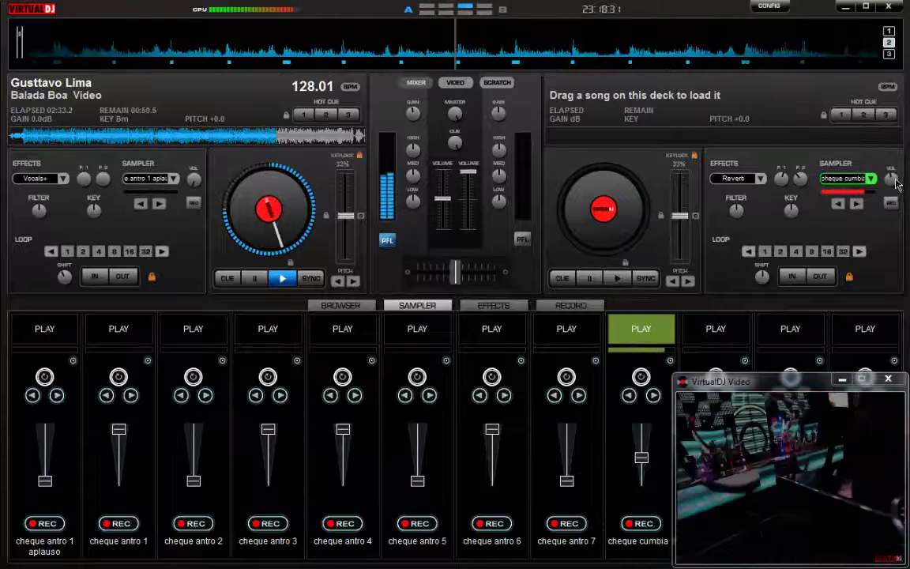
Restart the "cheque cumbia 1" sample on deck 2 and stop it again
{"action": "left_click", "coordinate": [869, 181]}
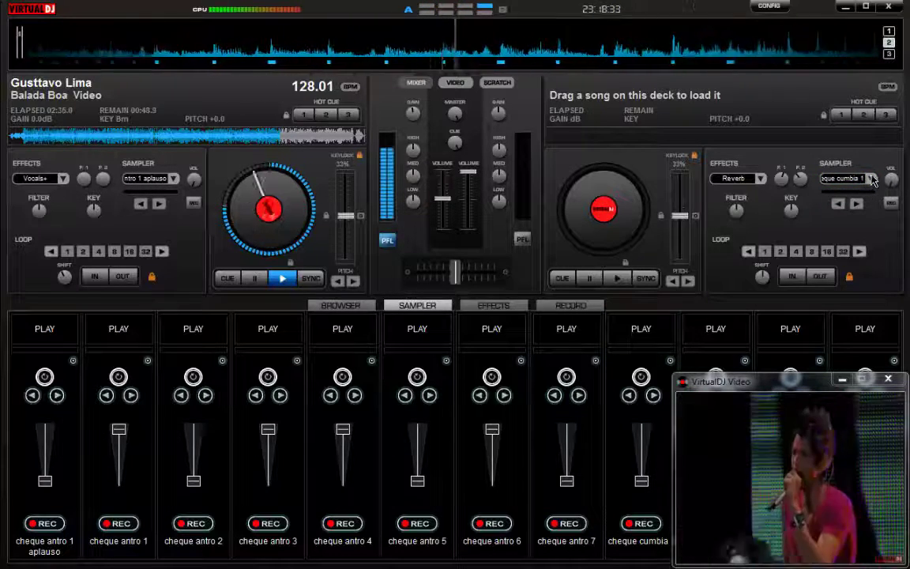
{"action": "left_click", "coordinate": [872, 180]}
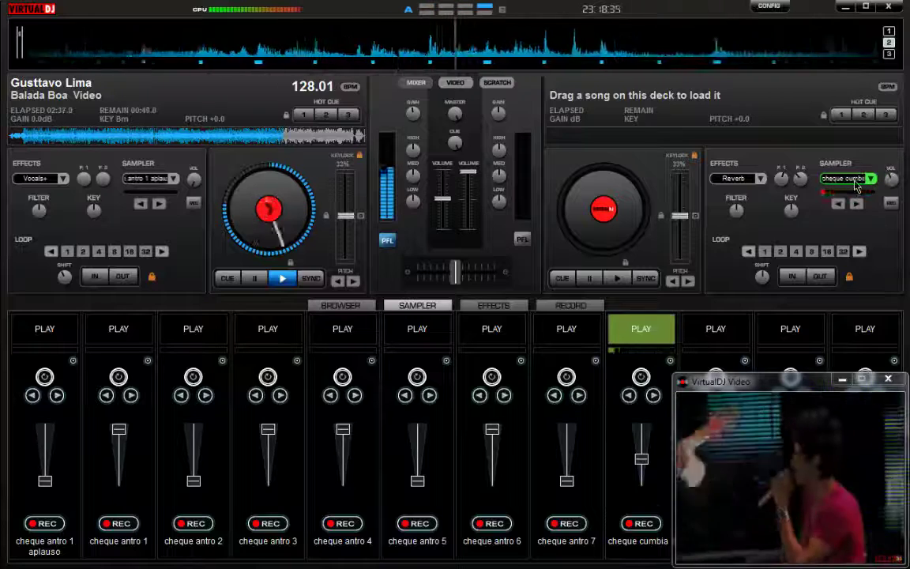
{"action": "left_click", "coordinate": [858, 186]}
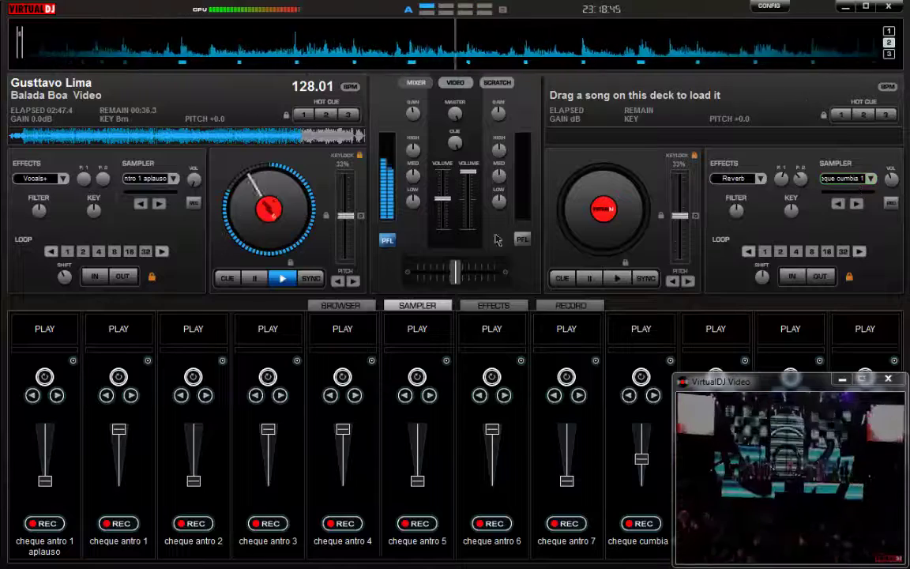
{"action": "left_click", "coordinate": [851, 182]}
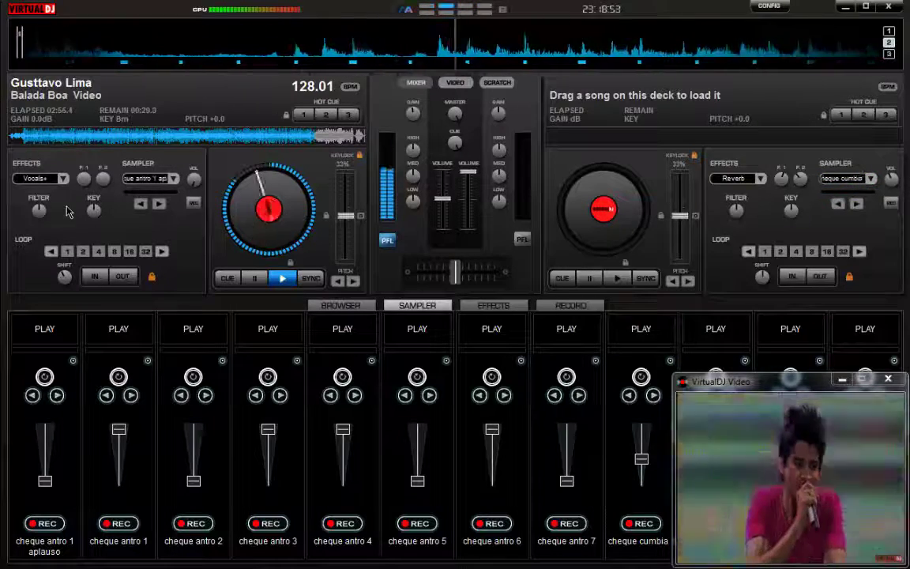
Play the "cheque antro 1 aplauso" sample at about 44% volume and start the "cheque cumbia 1" sample on deck 2
{"action": "left_click", "coordinate": [139, 182]}
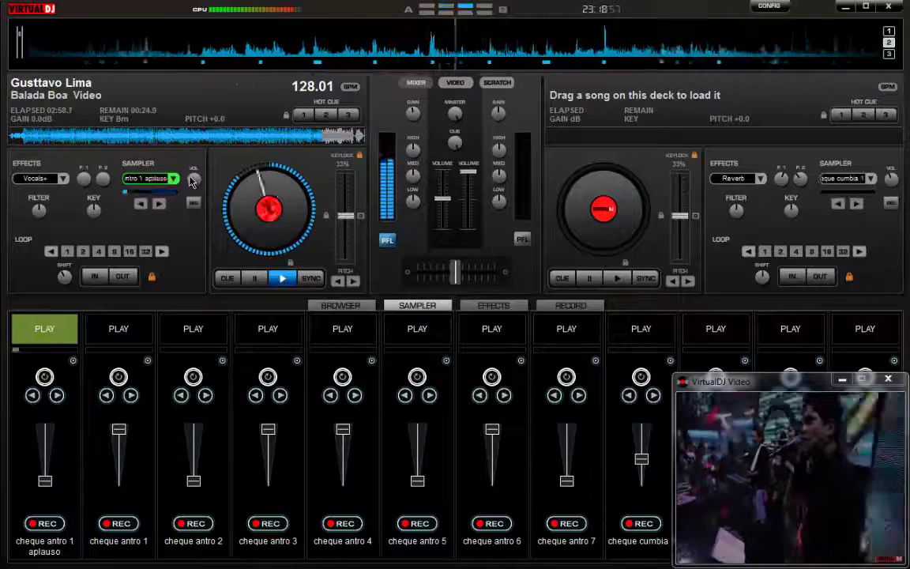
{"action": "left_click_drag", "start_coordinate": [210, 187], "coordinate": [211, 174]}
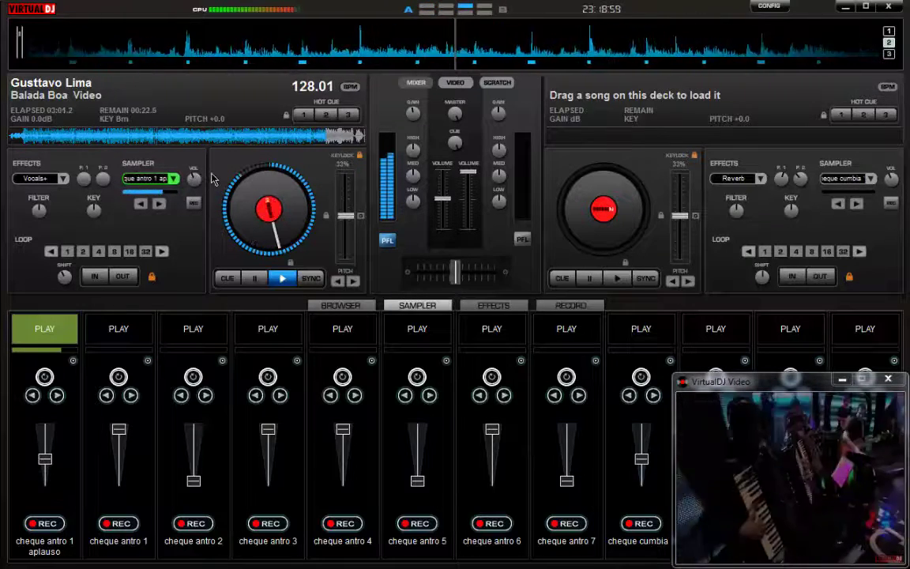
{"action": "left_click", "coordinate": [841, 179]}
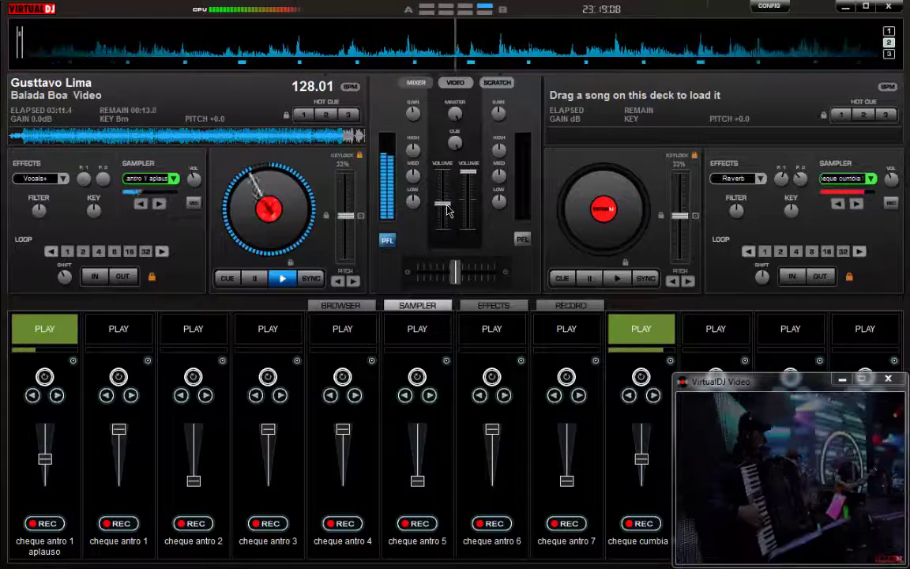
Raise deck 1's volume level to about 65%, and bring it down slightly as the song ends
{"action": "left_click_drag", "start_coordinate": [448, 215], "coordinate": [452, 201]}
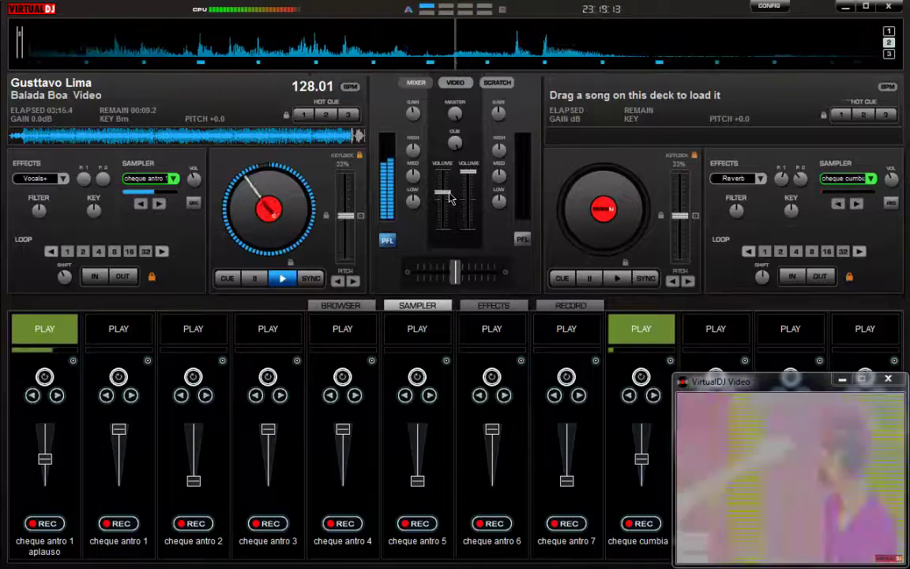
{"action": "mouse_move", "coordinate": [450, 199]}
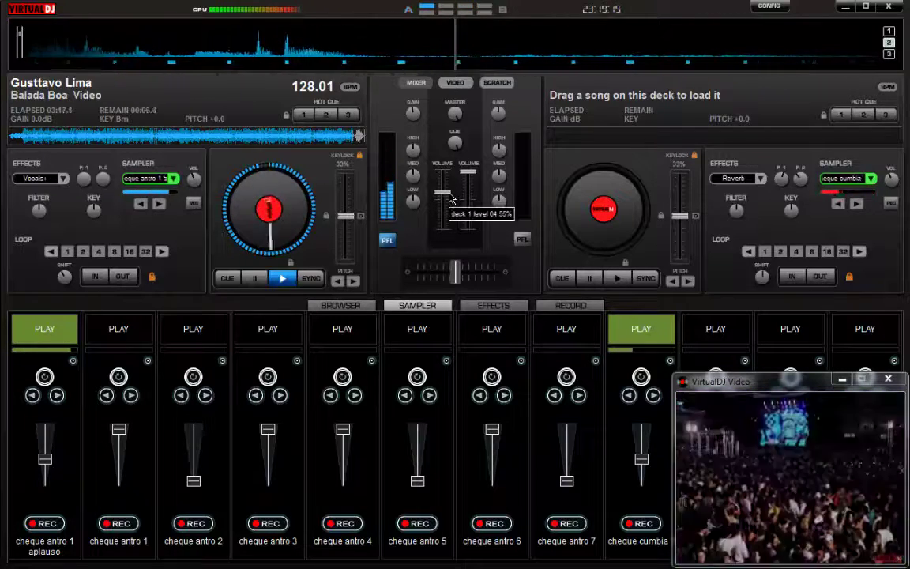
{"action": "left_click_drag", "start_coordinate": [450, 198], "coordinate": [451, 205]}
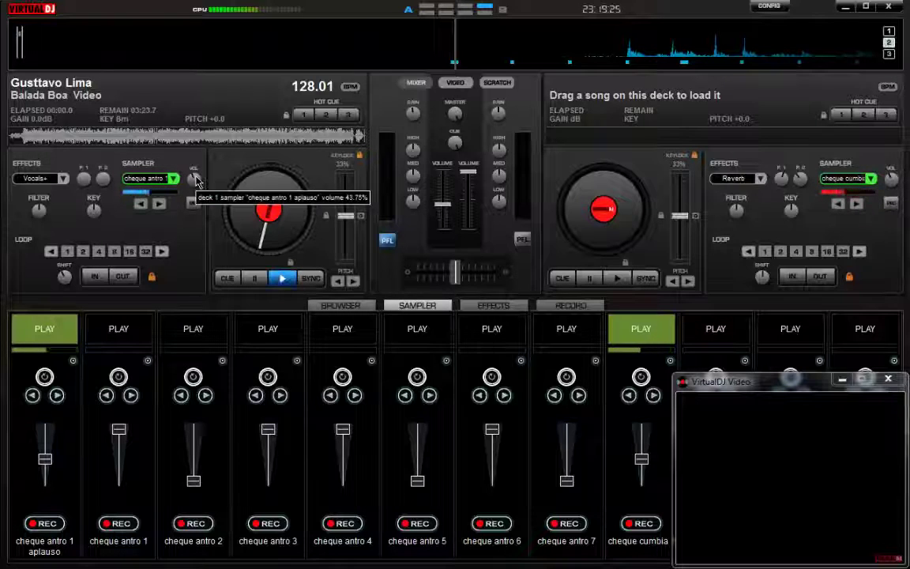
Lower the "cheque antro 1 aplauso" sample's volume slightly and turn the "cheque cumbia 1" sample's volume down to zero
{"action": "mouse_move", "coordinate": [197, 182]}
{"action": "left_mouse_down"}
{"action": "mouse_move", "coordinate": [185, 188]}
{"action": "mouse_move", "coordinate": [191, 178]}
{"action": "left_mouse_up"}
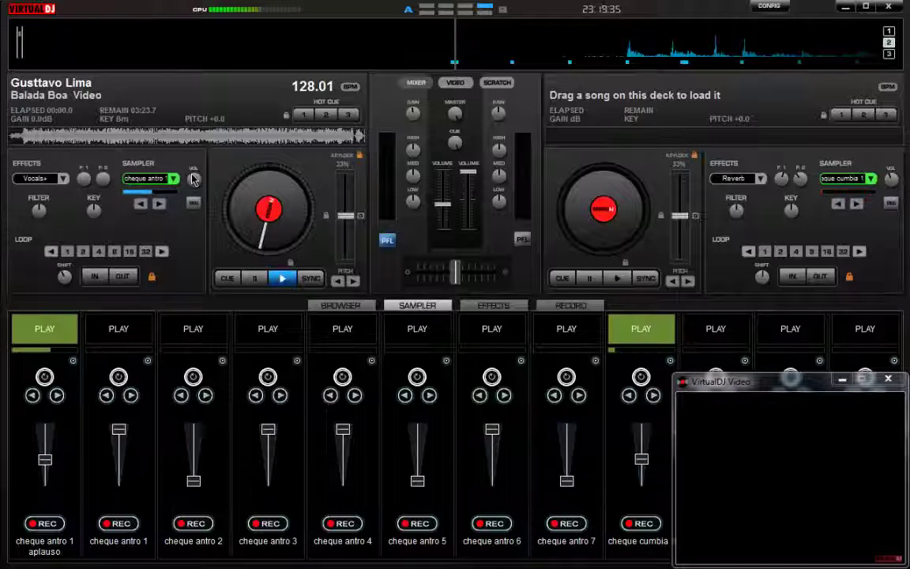
{"action": "left_click_drag", "start_coordinate": [194, 178], "coordinate": [191, 178]}
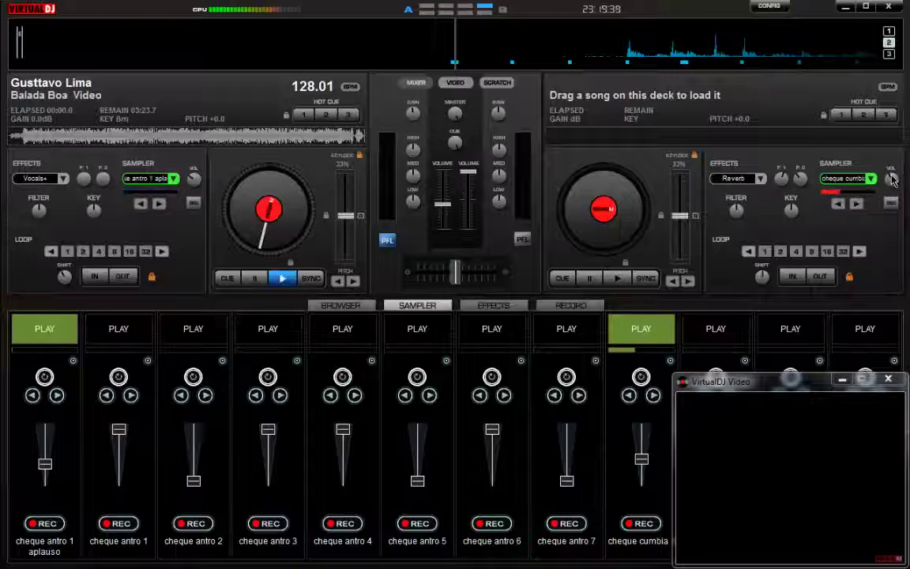
{"action": "left_click_drag", "start_coordinate": [893, 180], "coordinate": [419, 286]}
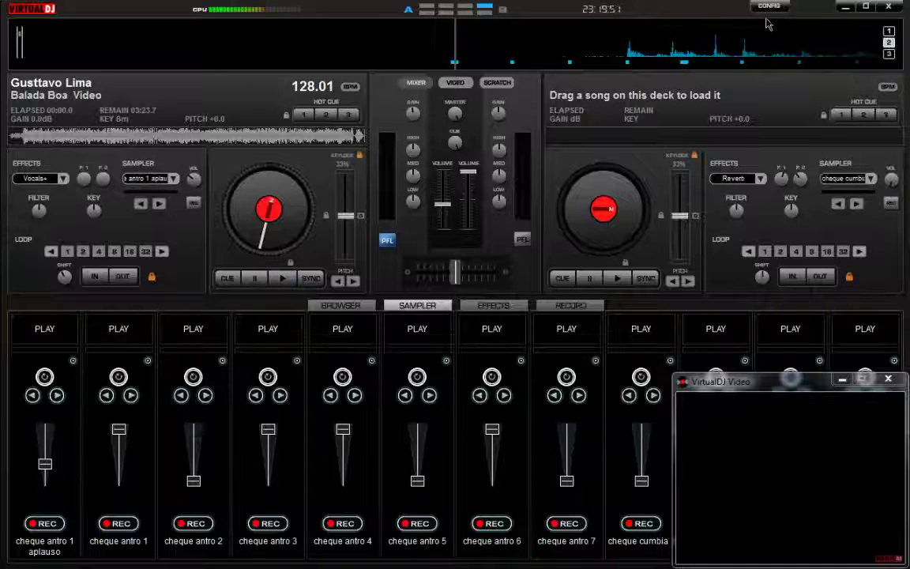
Minimize VirtualDJ, its video window and Camtasia Studio, and bring up the screen recorder's controls
{"action": "left_click", "coordinate": [842, 8]}
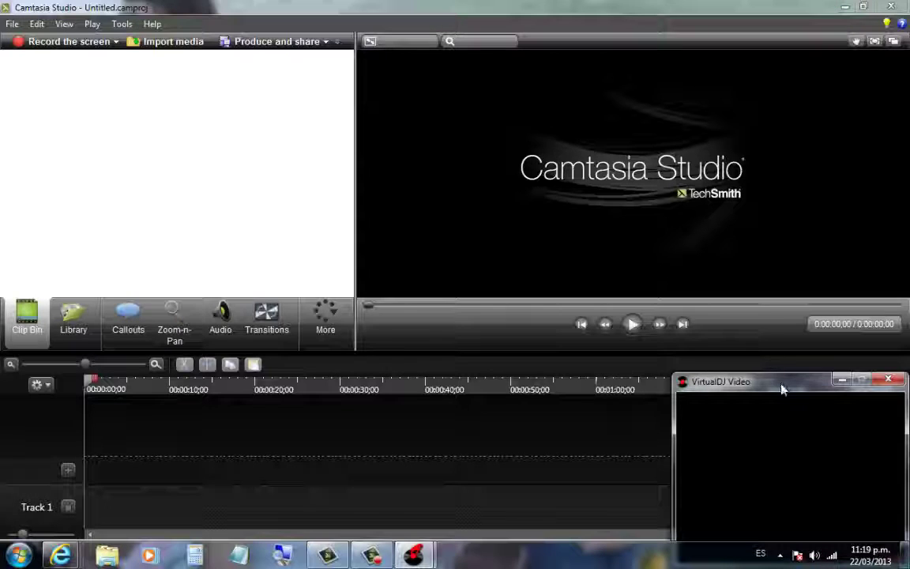
{"action": "left_click", "coordinate": [843, 381]}
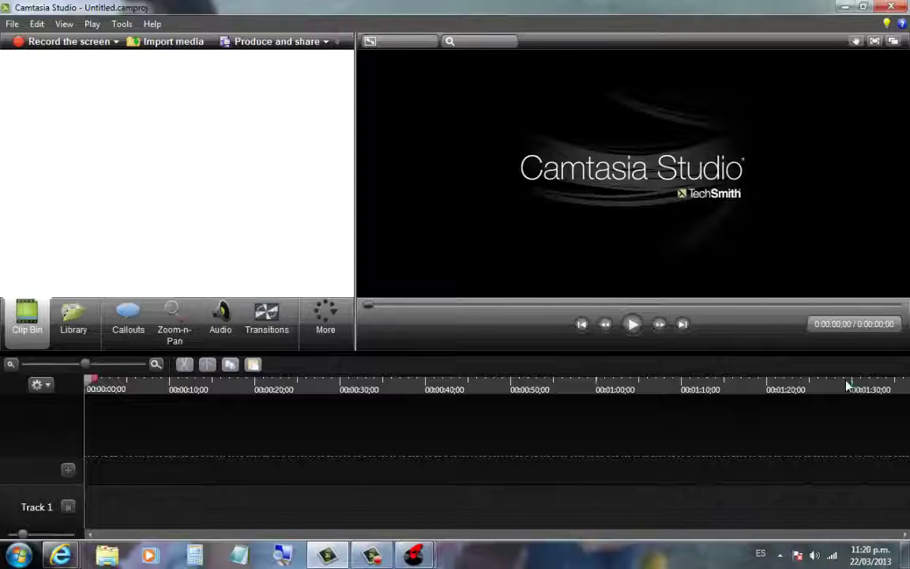
{"action": "left_click", "coordinate": [844, 8]}
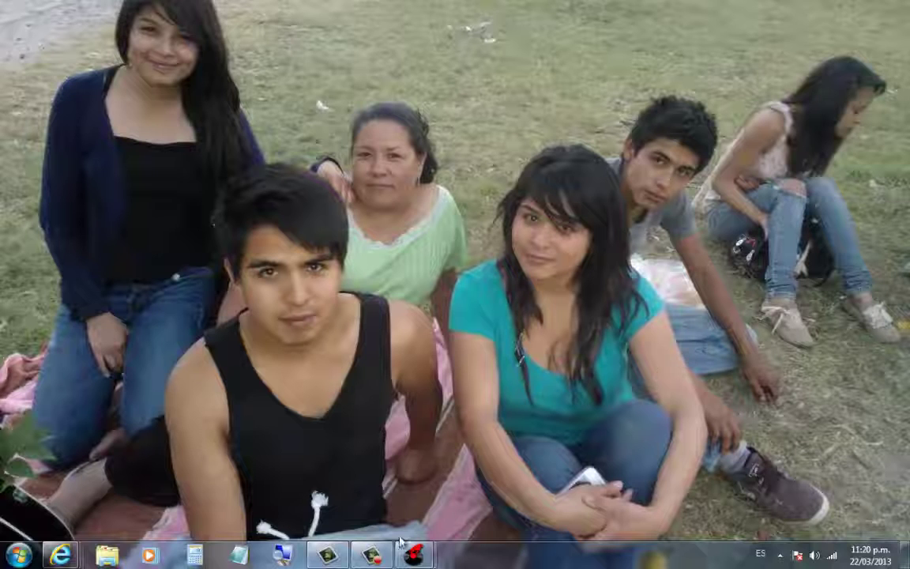
{"action": "left_click", "coordinate": [373, 555]}
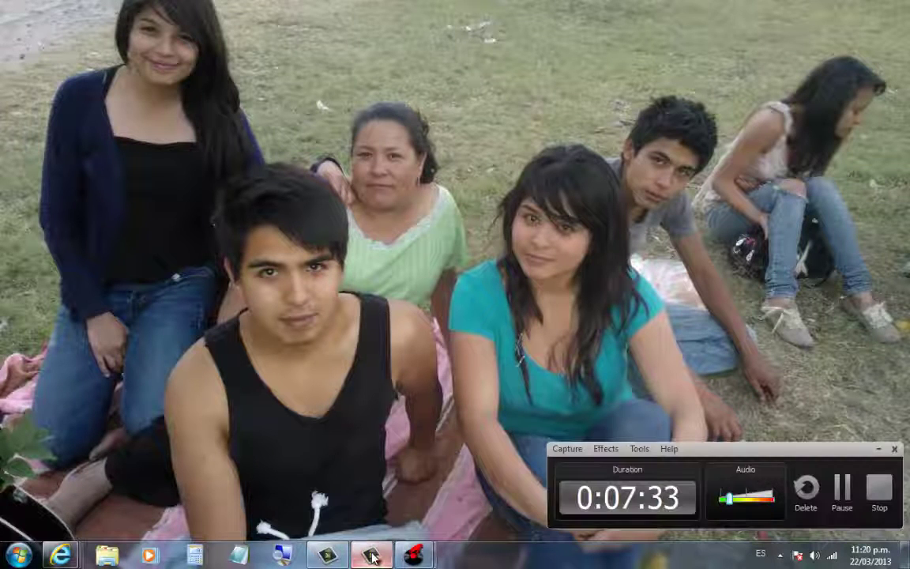